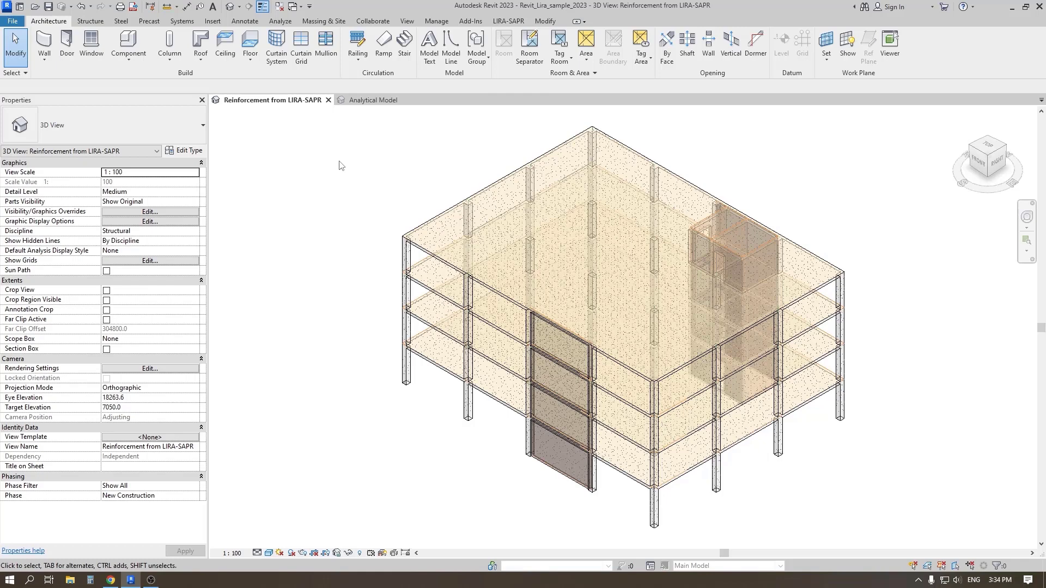
Step: Switch to the Analytical Model 3D view showing the slabs, columns and nodes
left_click(368, 104)
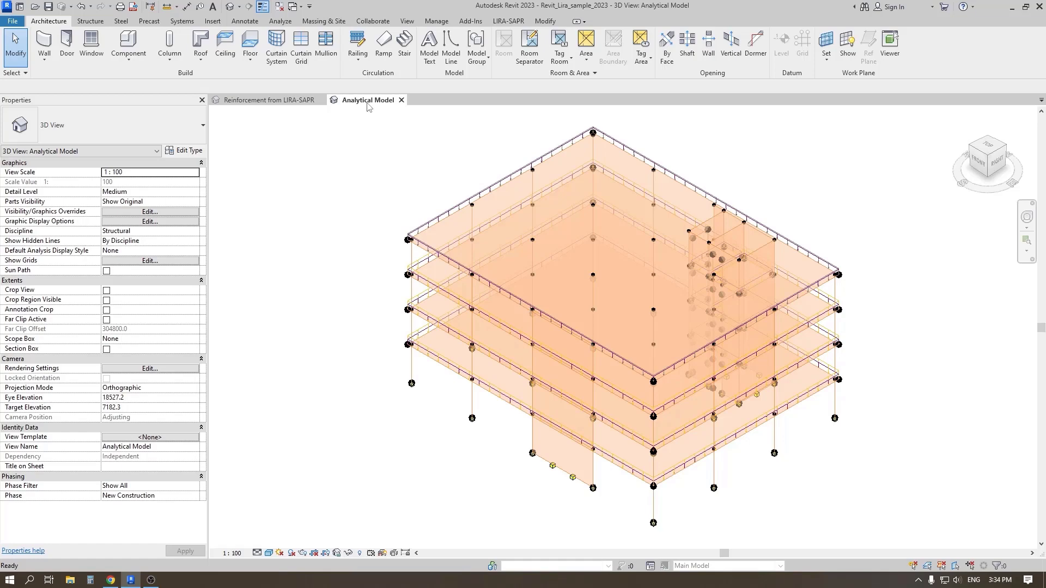
Step: Assign adaptive quadrilateral triangulation with a 0.3 m step to the selected corner column in LIRA-SAPR export
left_click(411, 372)
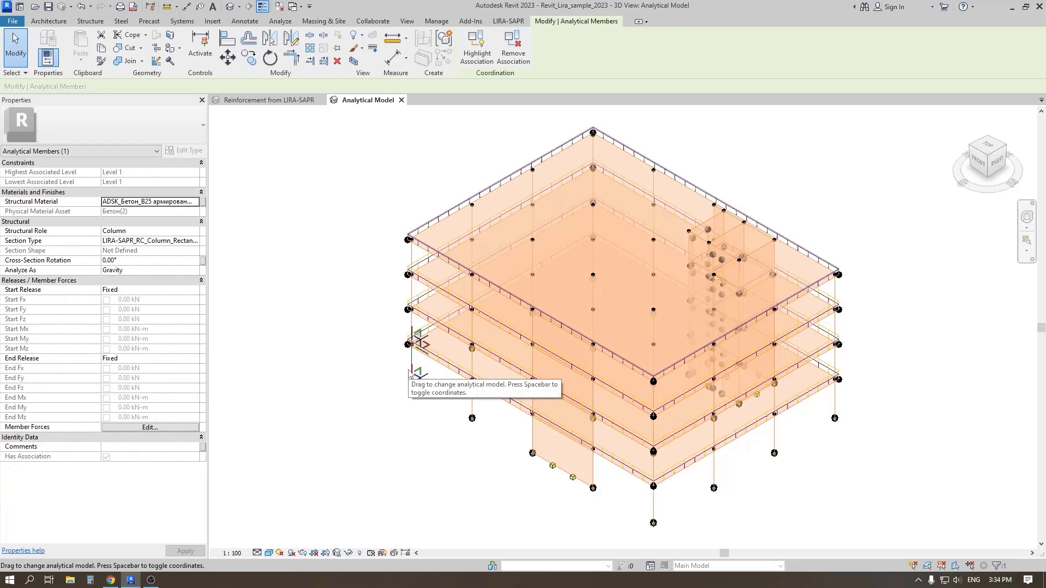
left_click(513, 21)
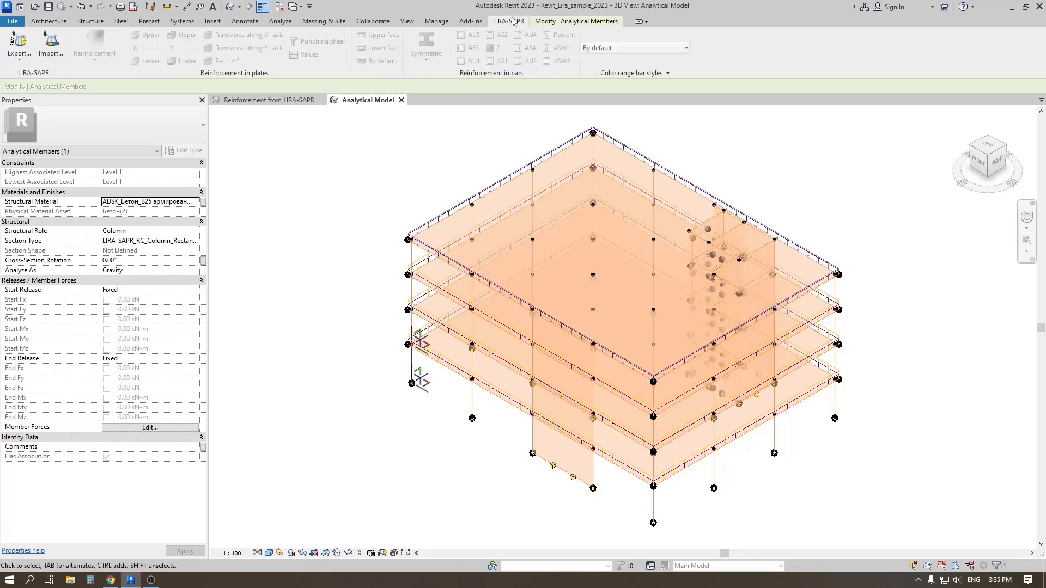
left_click(24, 42)
mouse_move(271, 120)
left_mouse_down()
mouse_move(379, 100)
mouse_move(394, 62)
left_mouse_up()
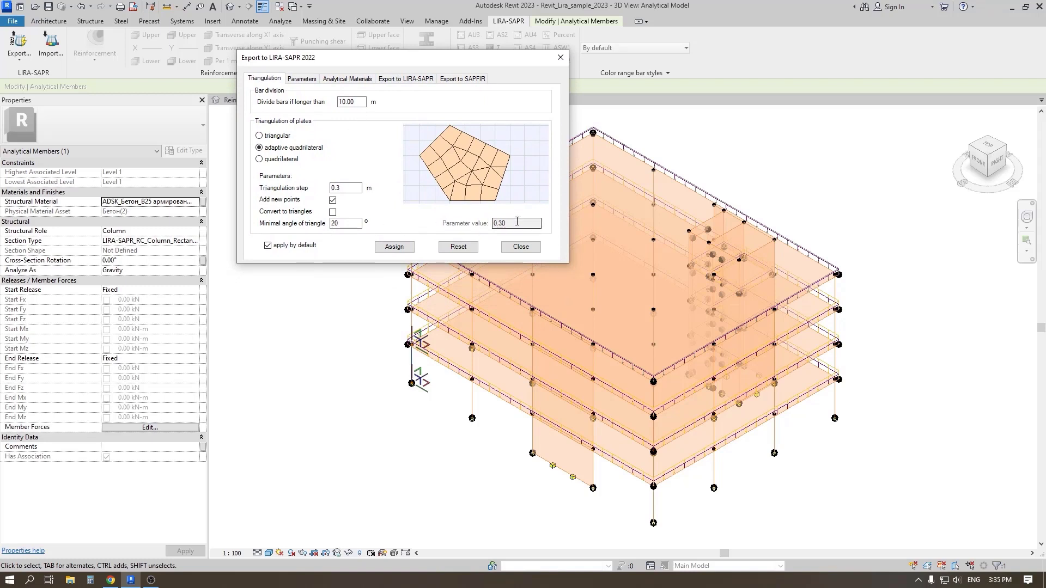
mouse_move(296, 245)
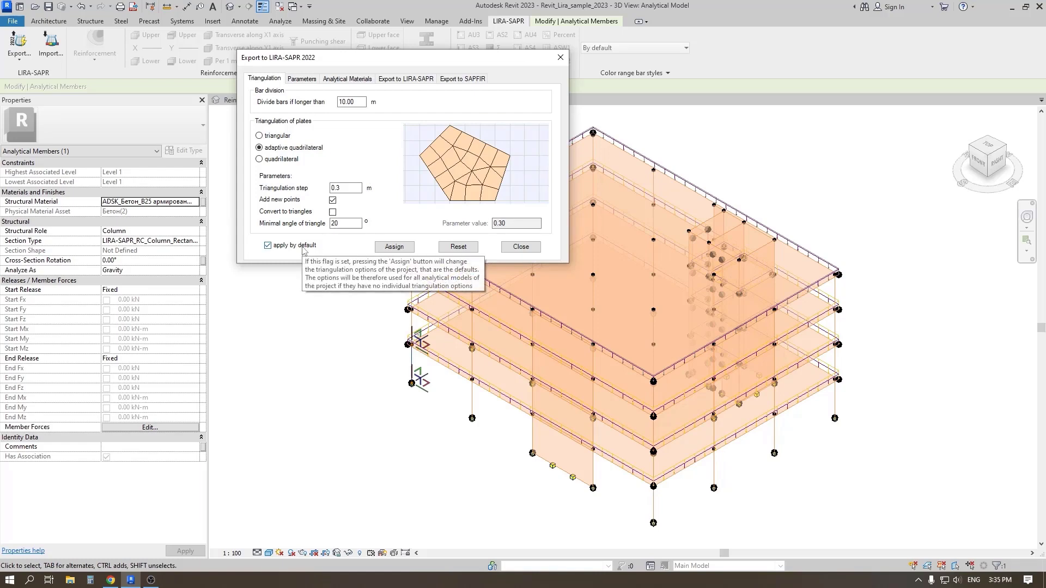
left_click(390, 248)
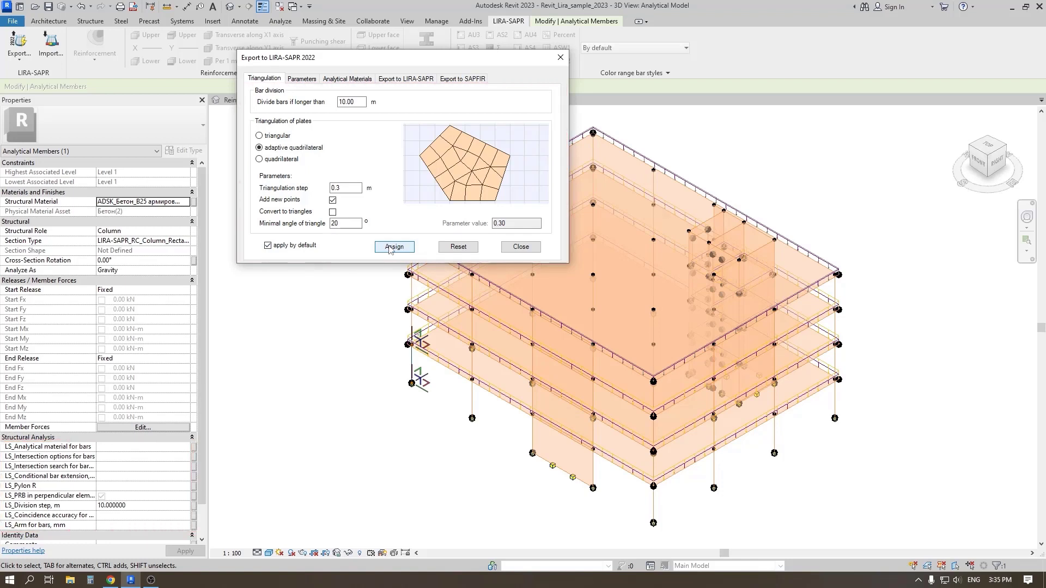
Step: Review the finite element generation parameters, then show the B20–B40 analytical concrete materials
left_click(303, 79)
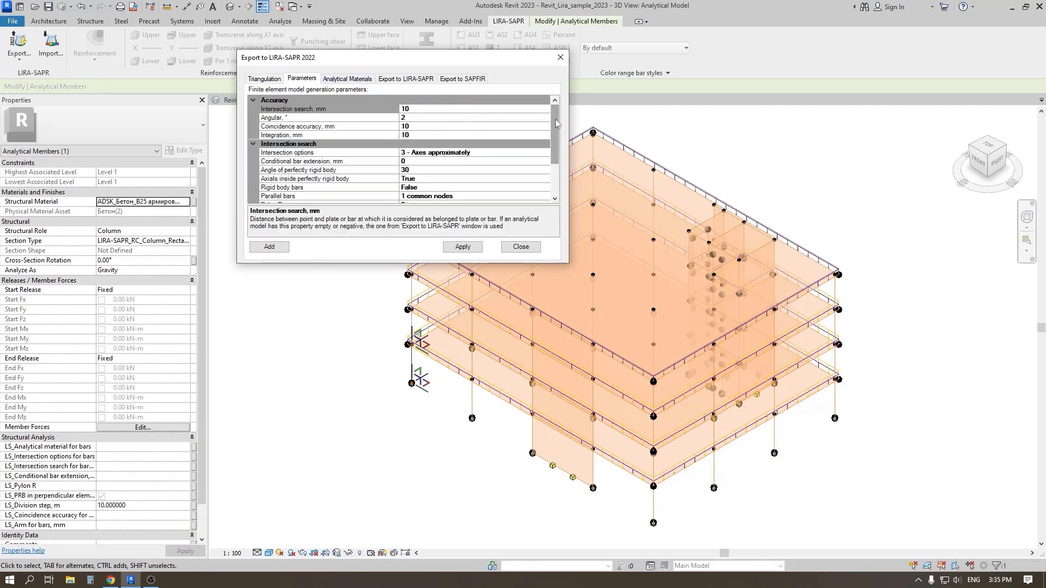
left_click_drag(556, 123, 555, 158)
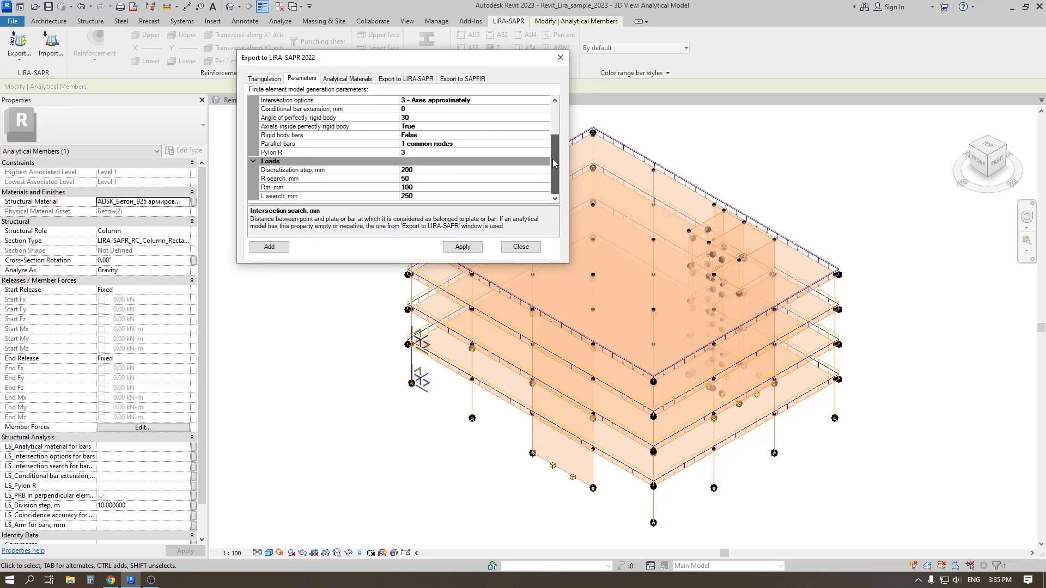
left_click_drag(553, 162, 544, 117)
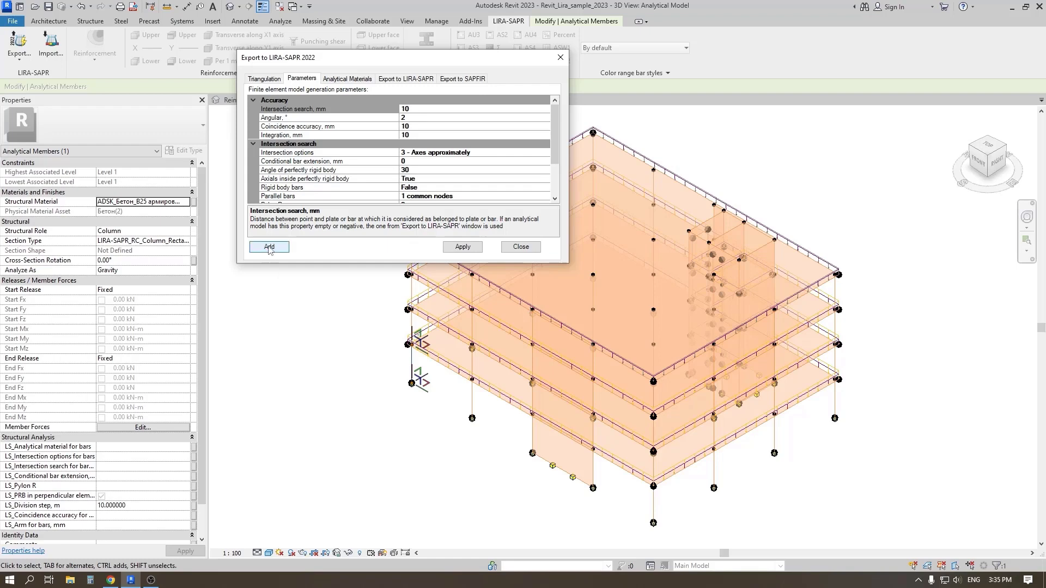
left_click(355, 82)
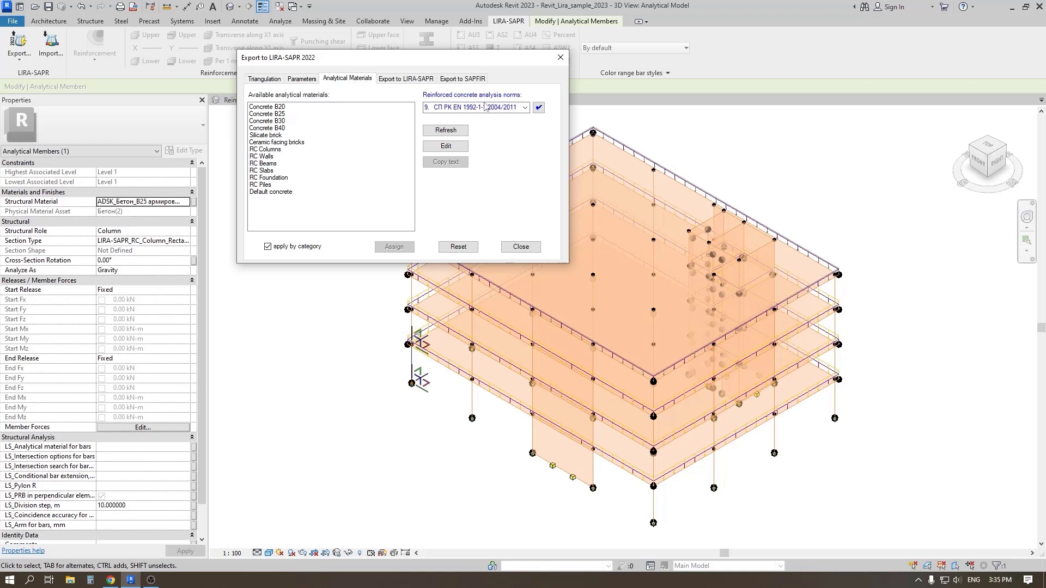
Step: Set concrete norm 9 (EN 1992-1-1:2004/2011) and refresh the analytical materials
left_click(525, 108)
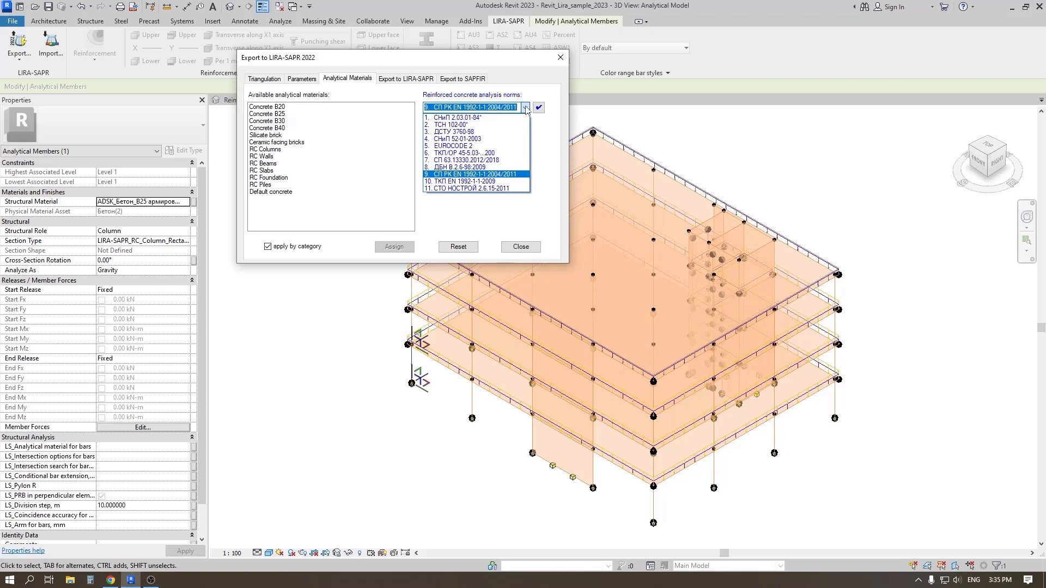
left_click(526, 108)
left_click(538, 108)
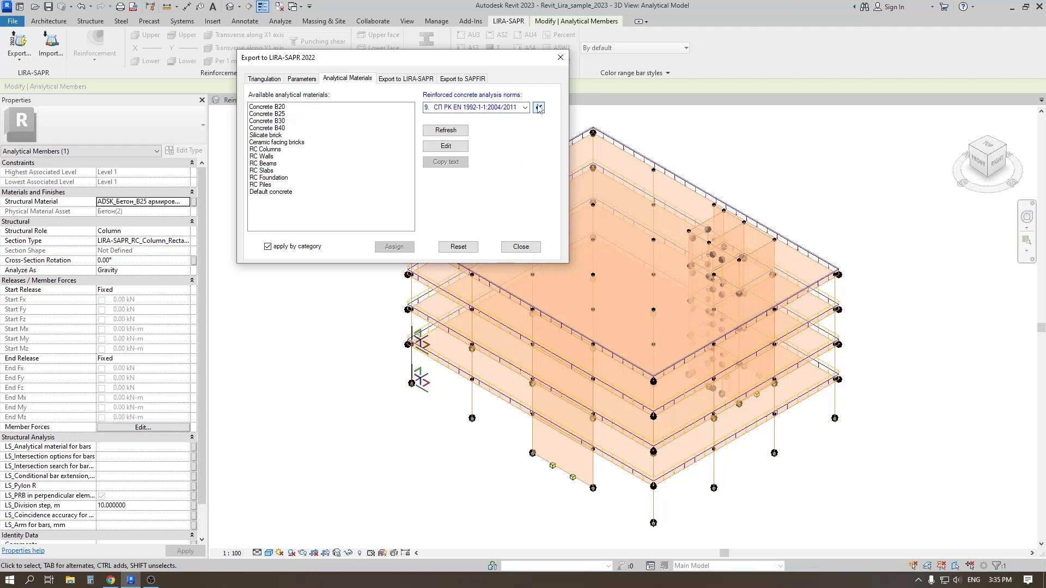
left_click(466, 131)
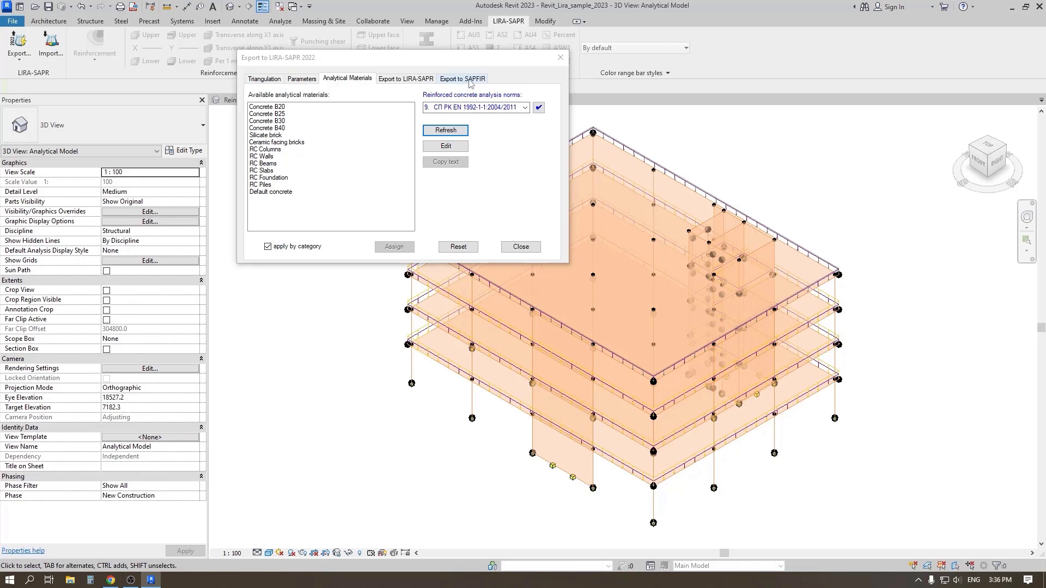
Step: Enable IFC 3D model export and opening in SAPFIR in the export options
left_click(470, 81)
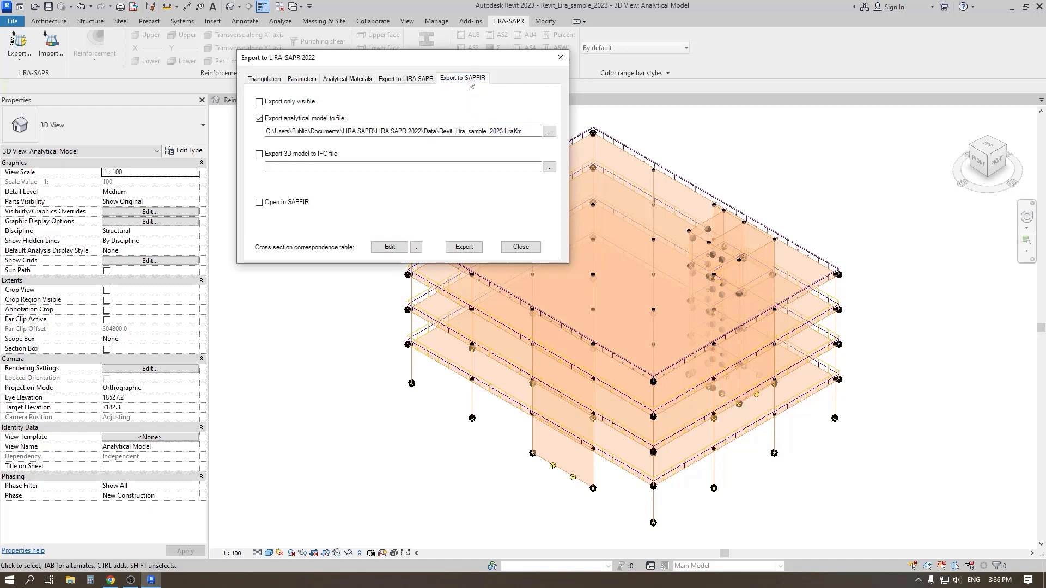
left_click(322, 153)
left_click(305, 203)
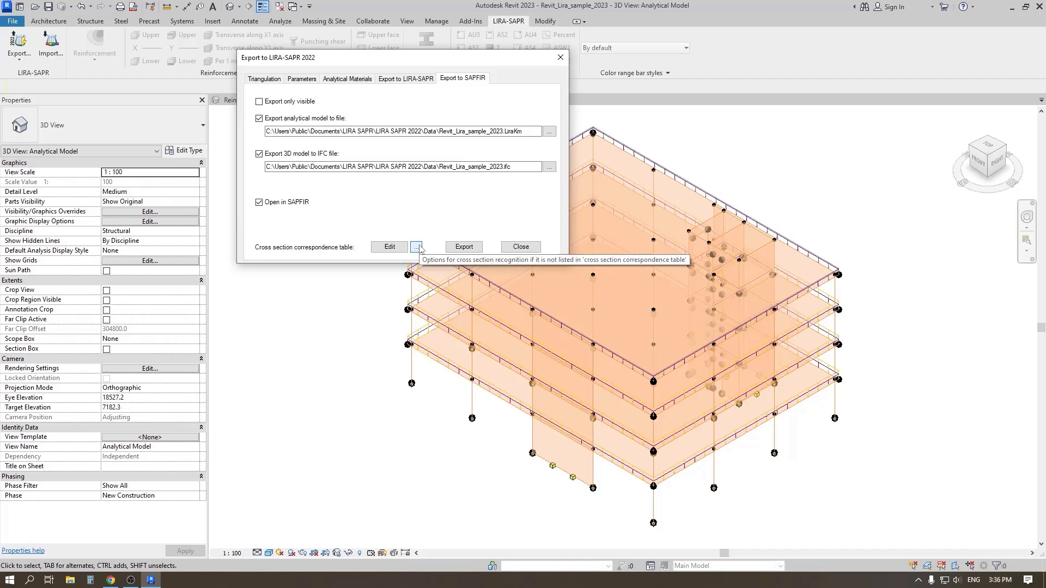
Step: Export the model to SAPFIR, import the IFC building, and begin a new meshed model
left_click(463, 246)
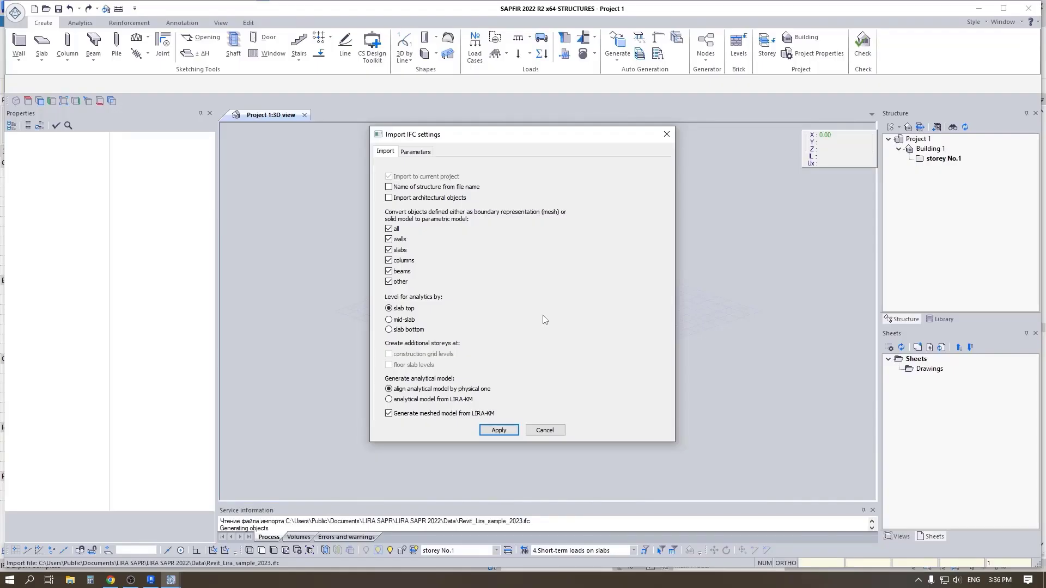
left_click(499, 431)
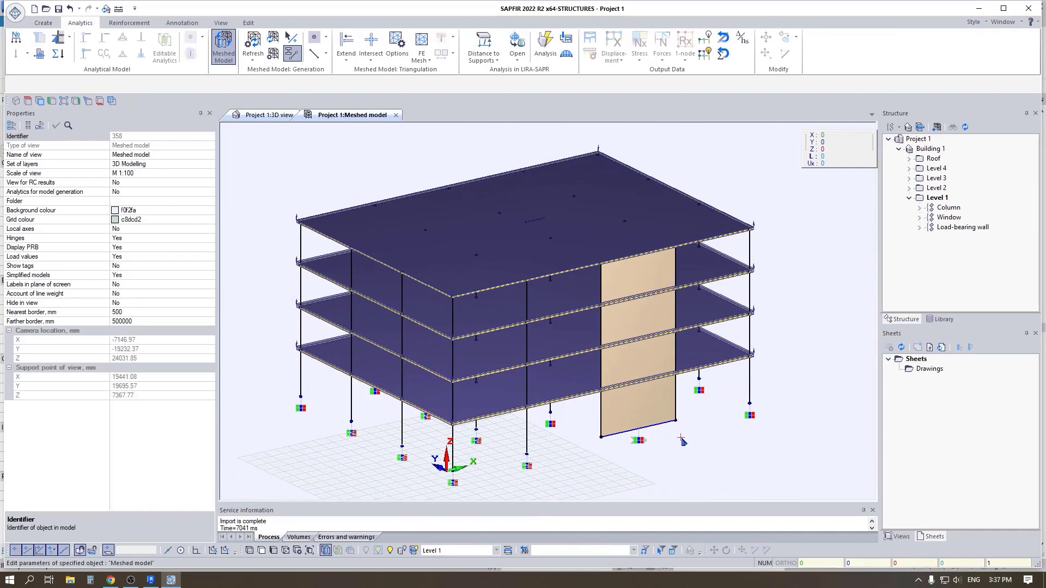
left_click(252, 54)
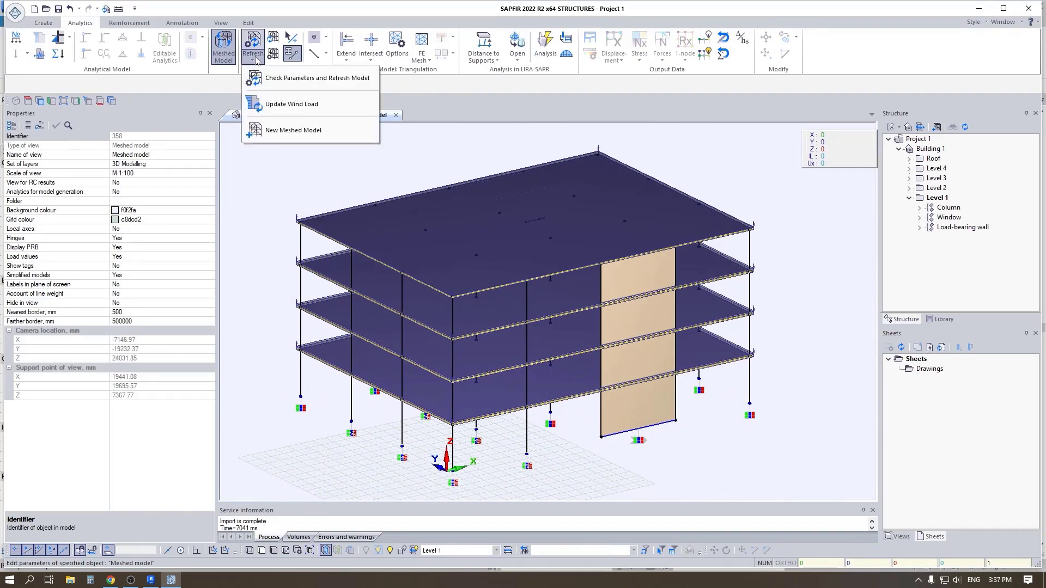
left_click(270, 81)
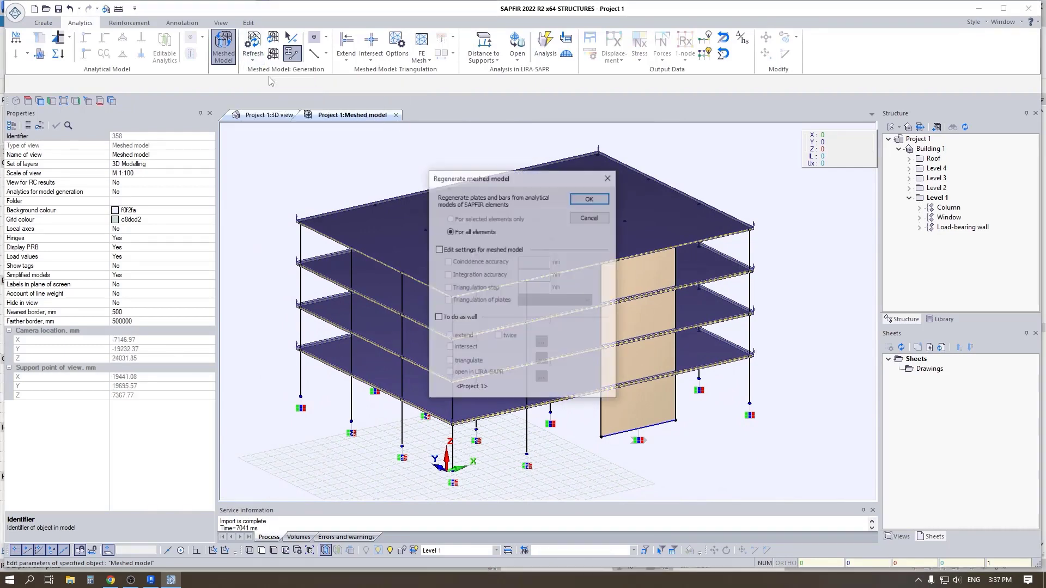
Step: Regenerate the mesh with extend twice, intersect and triangulate, then run the LIRA-SAPR analysis
left_click(459, 318)
left_click(464, 337)
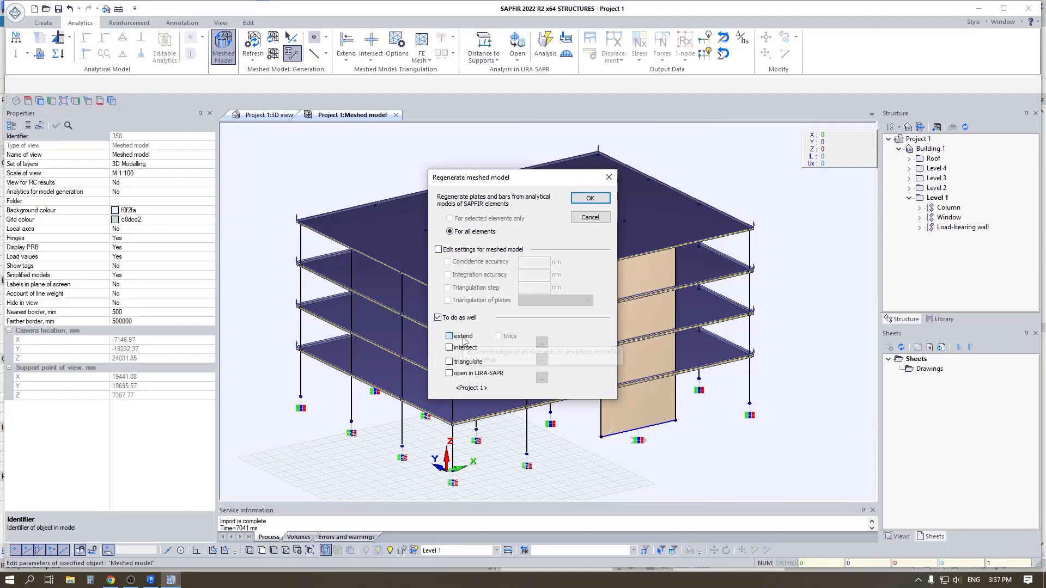
left_click(501, 337)
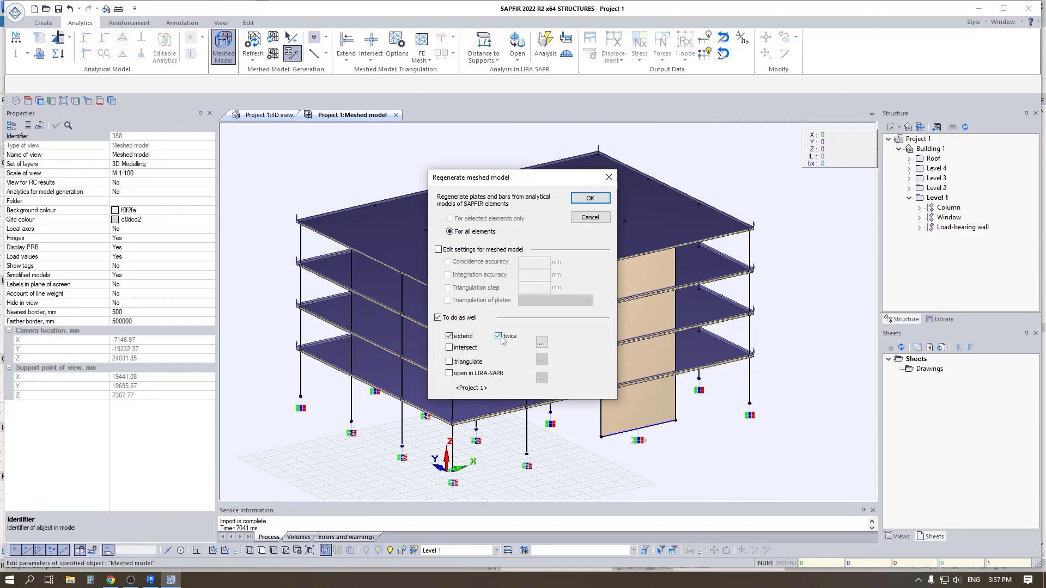
left_click(468, 350)
left_click(467, 363)
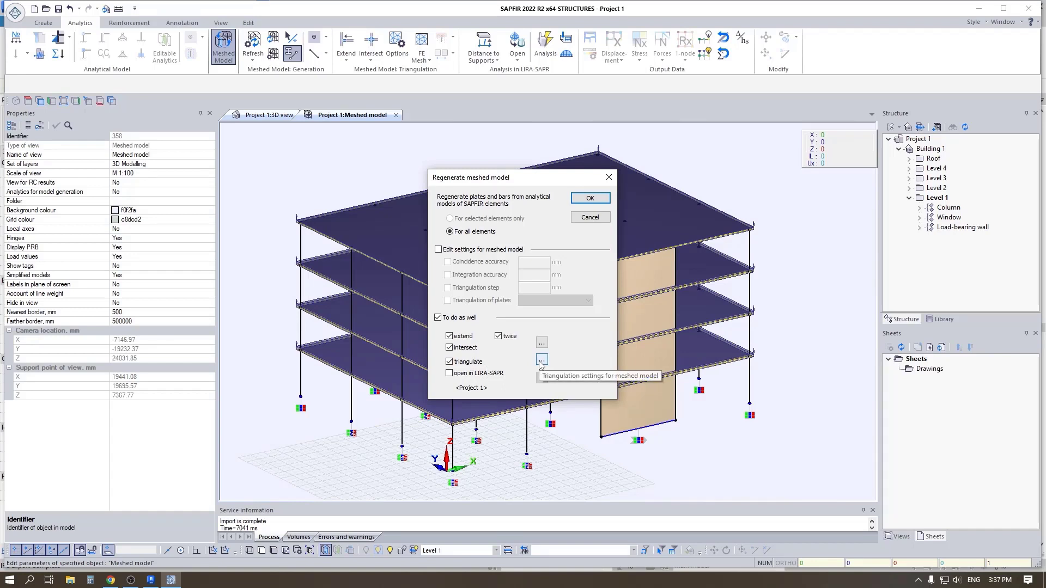
left_click(590, 198)
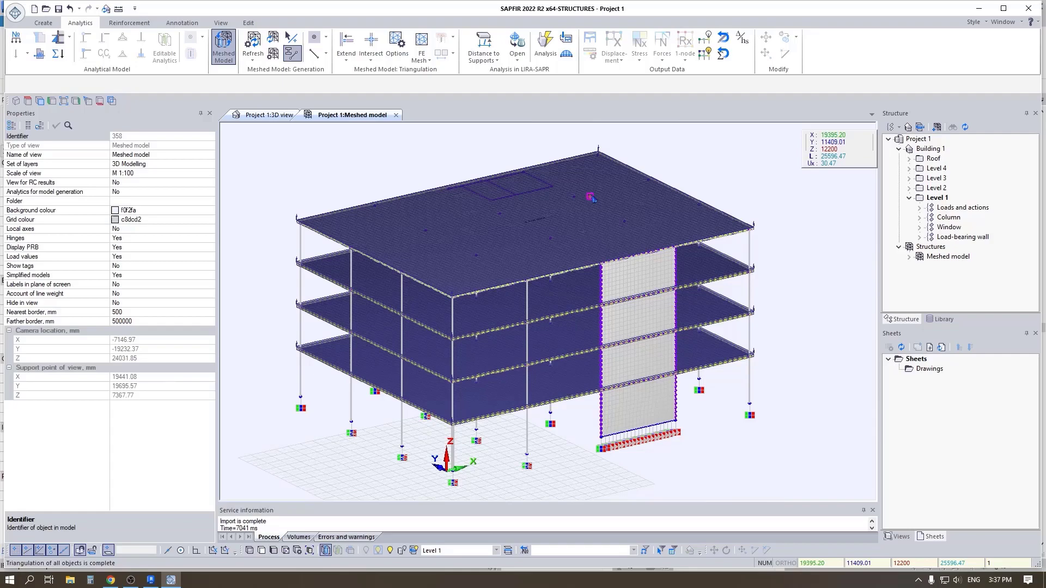
left_click(545, 47)
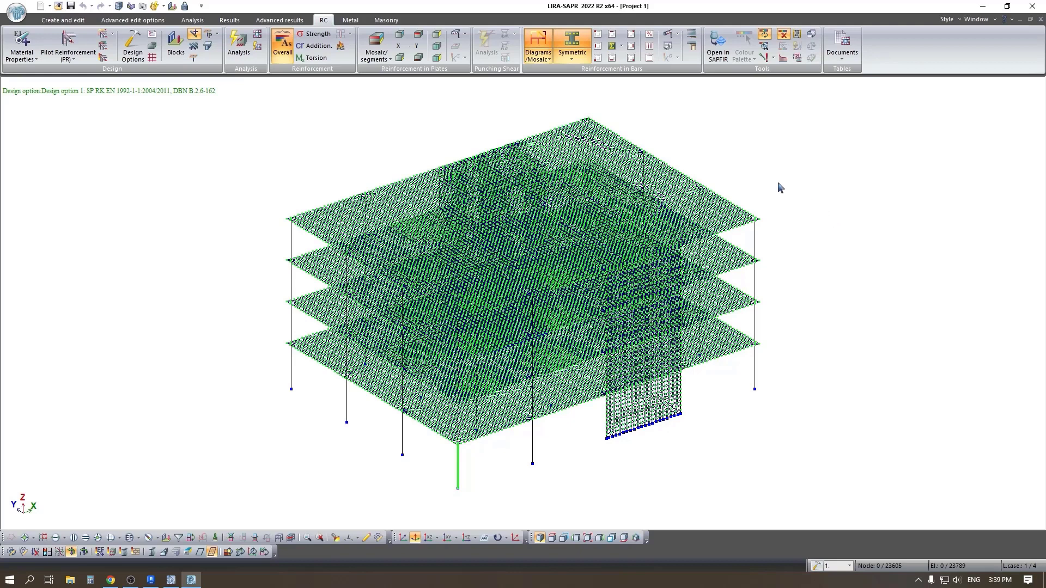
Step: Show the upper slab reinforcement mosaics, first along X and then along Y
left_click(401, 35)
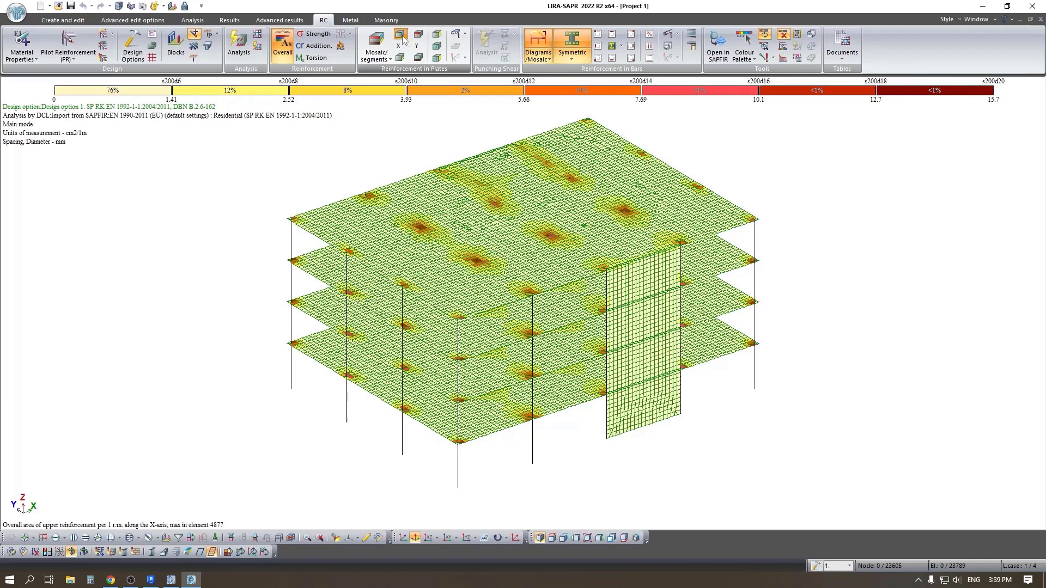
left_click(417, 35)
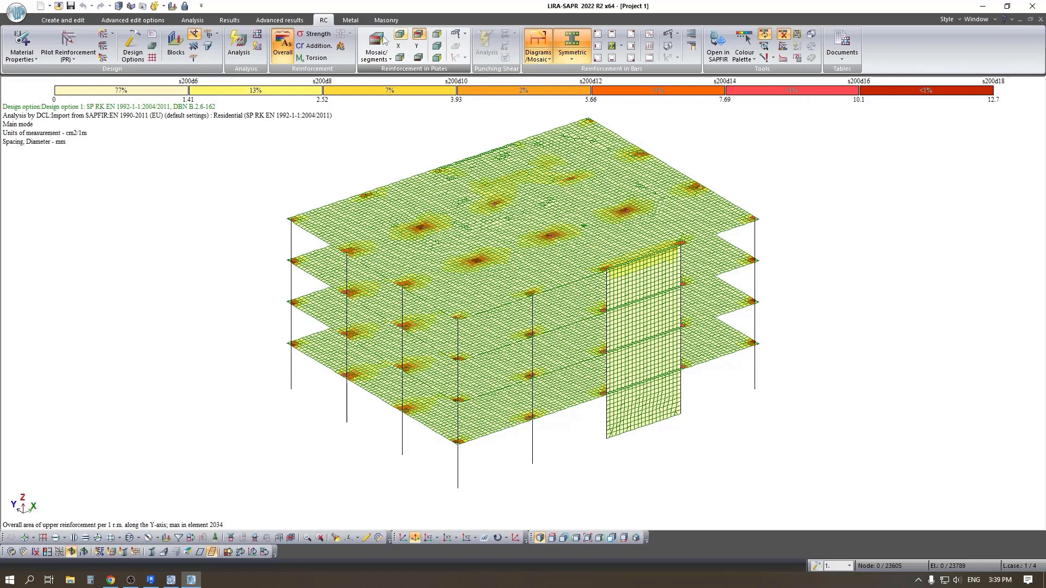
left_click(12, 10)
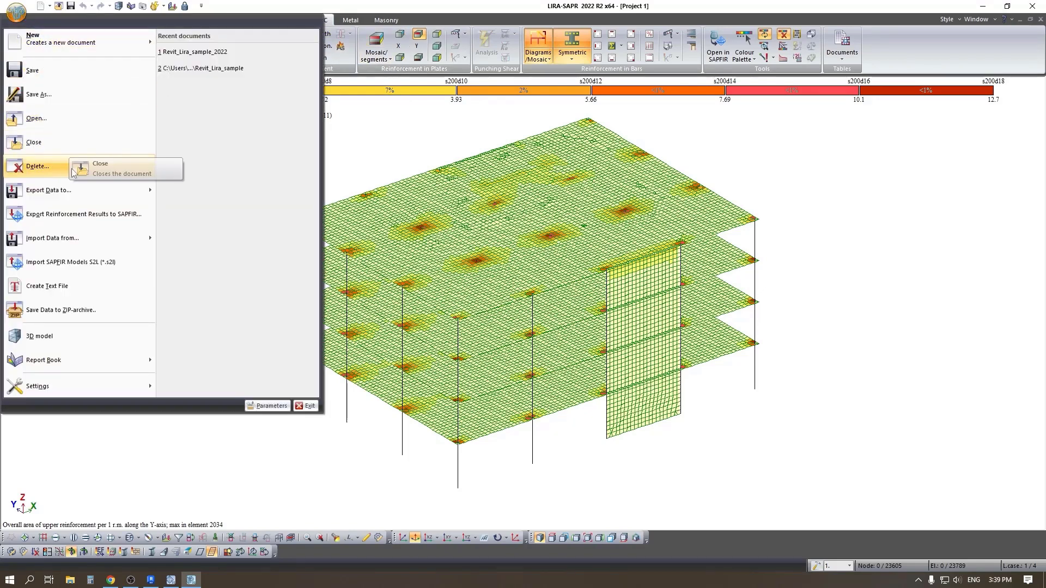
Step: Export reinforcement results to C:\Revit-LIRA\Revit_Lira_sample_2023.asp, overwriting the existing file
left_click(71, 215)
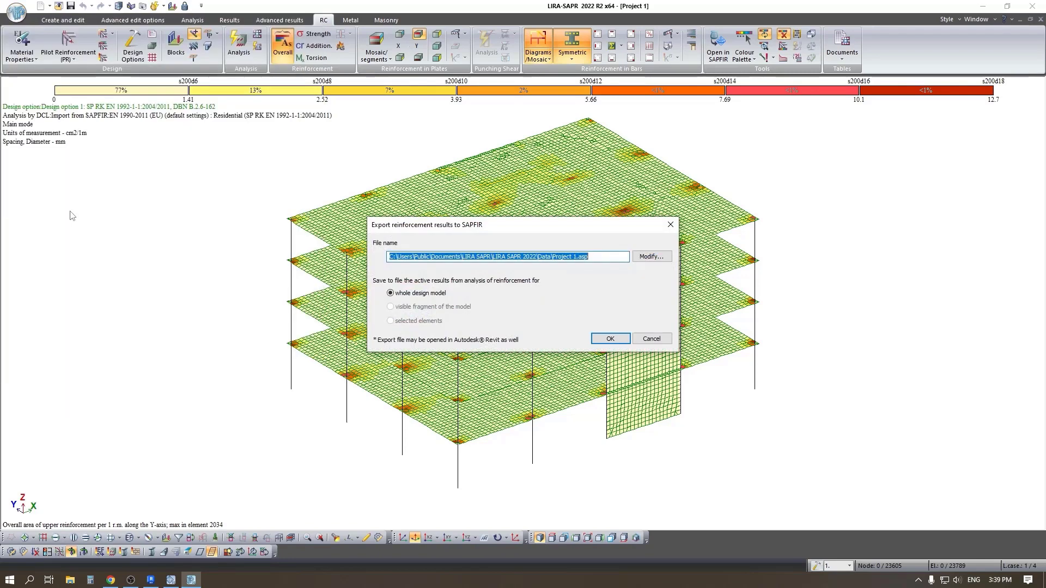
left_click(668, 261)
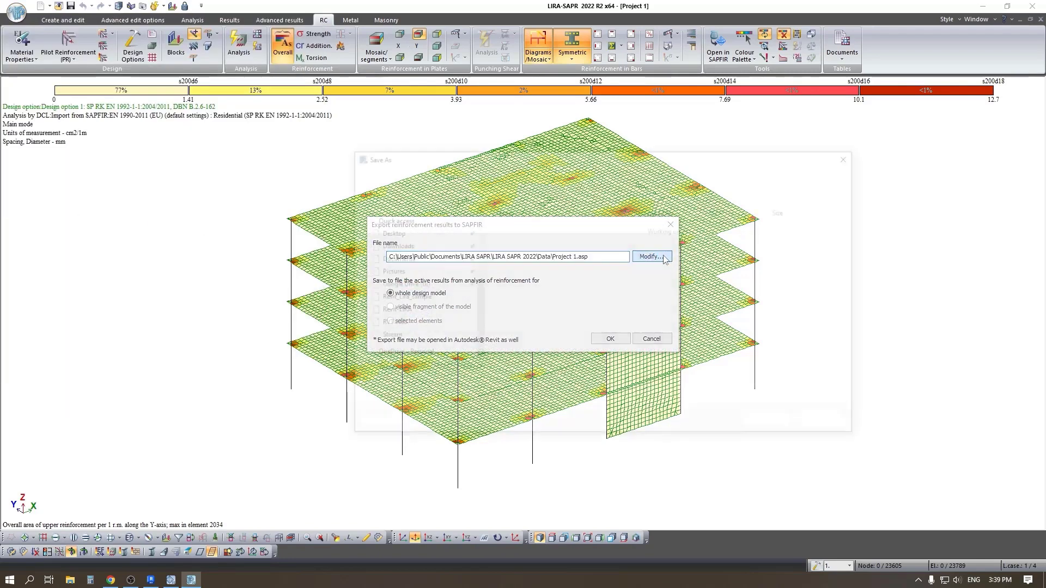
left_click(428, 337)
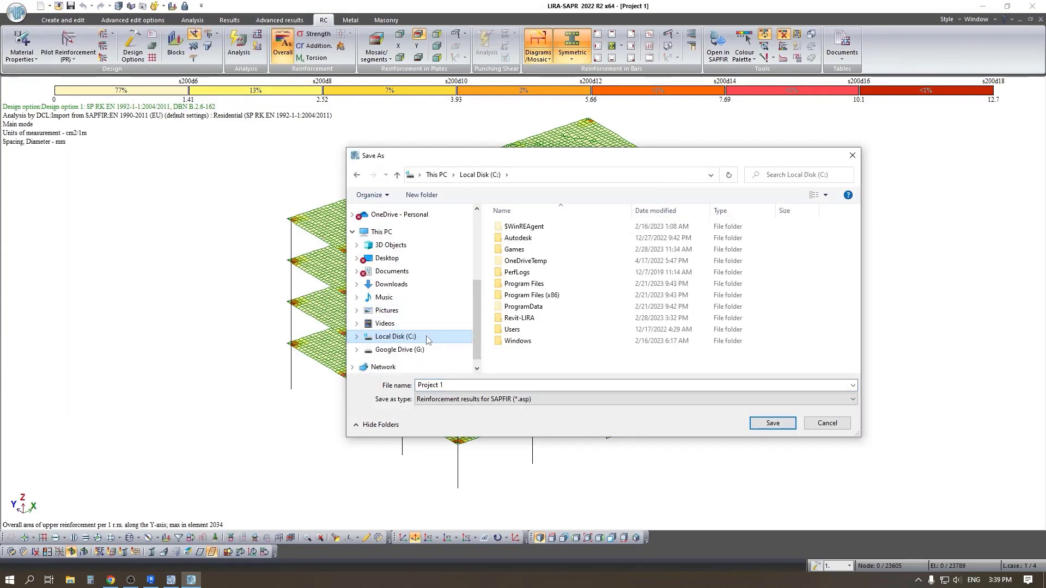
double_click(529, 321)
left_click(560, 227)
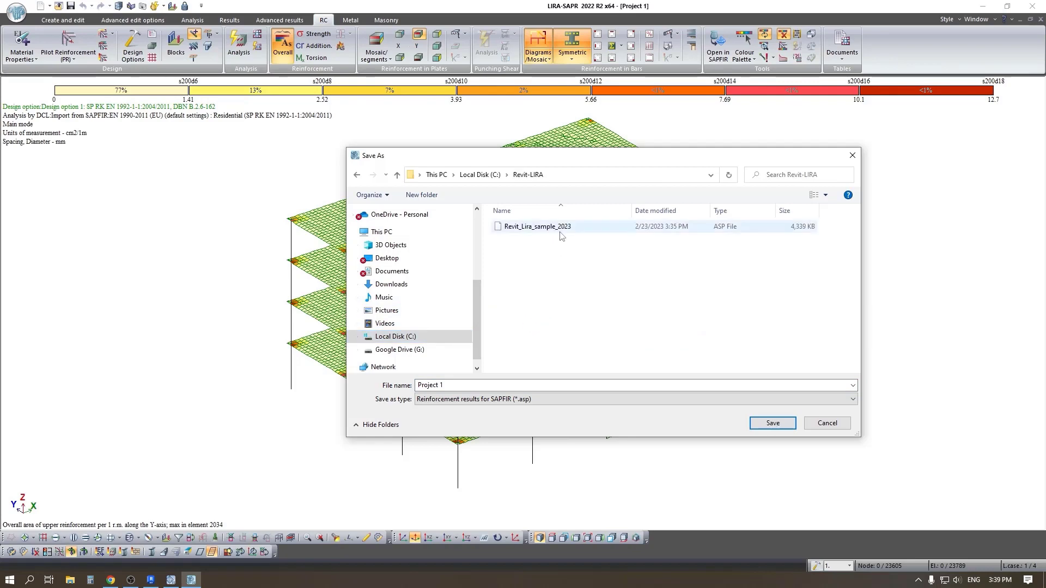
left_click(760, 420)
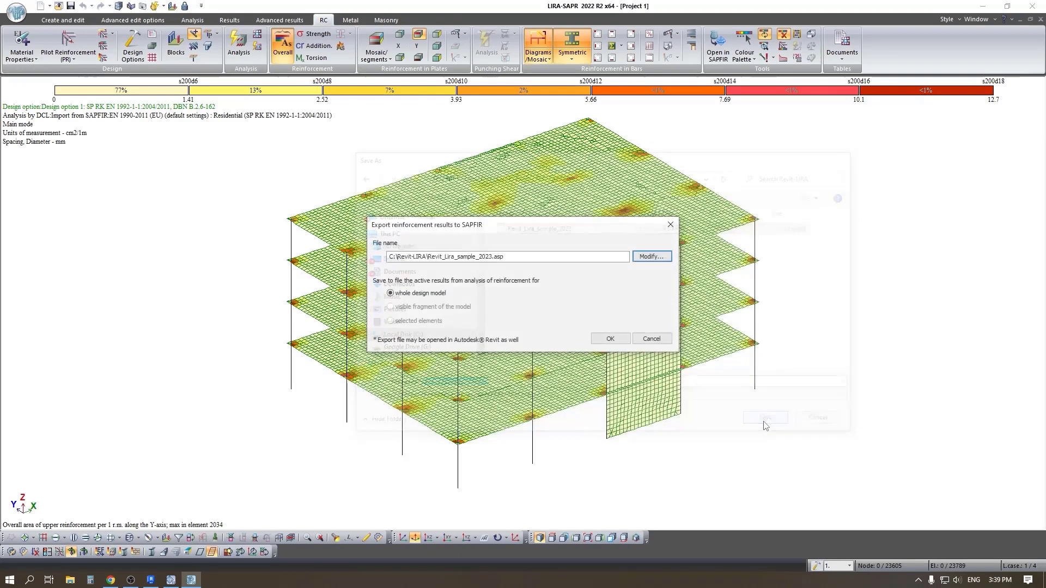
left_click(610, 339)
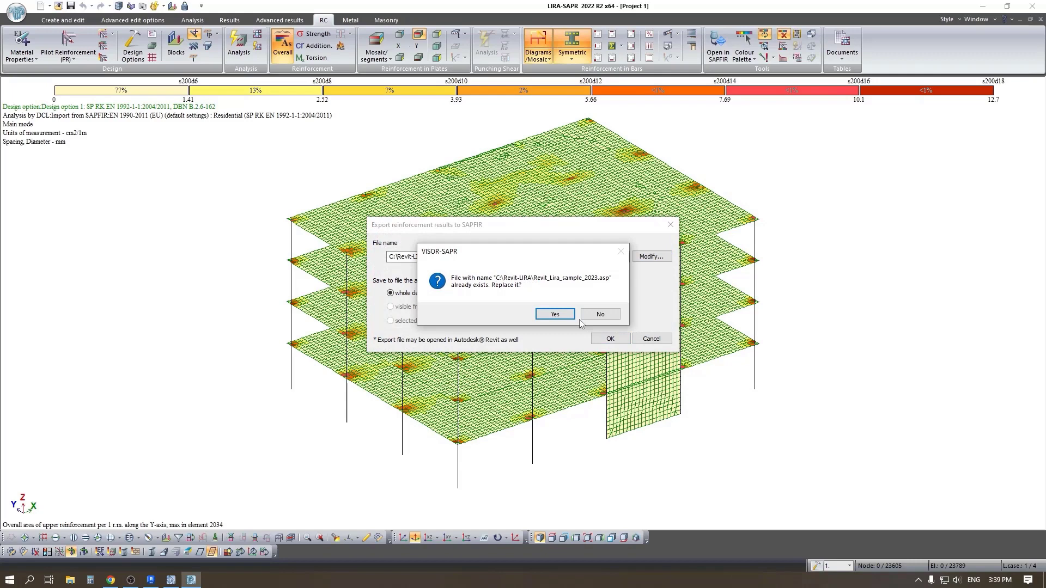
left_click(606, 336)
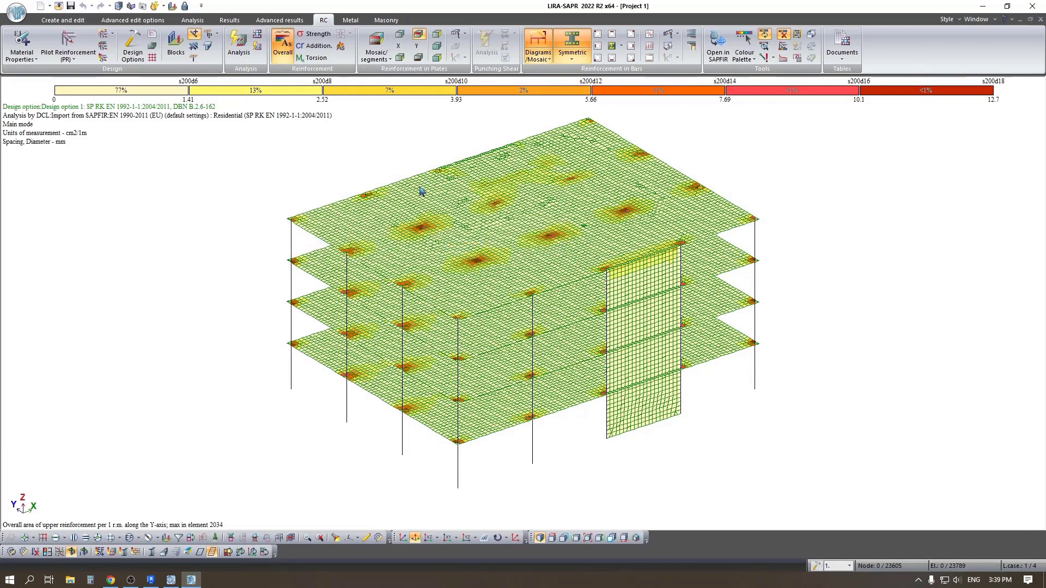
Step: Load Revit_Lira_sample_2023.asp into Revit's LIRA-SAPR import and set the bar neighbourhood to 200 mm
left_click(150, 580)
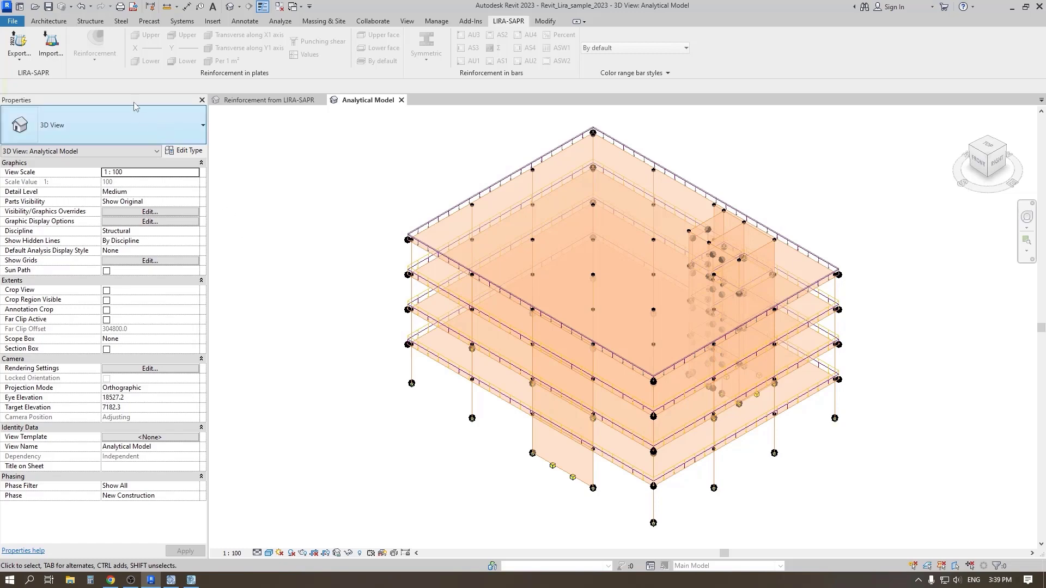
left_click(52, 47)
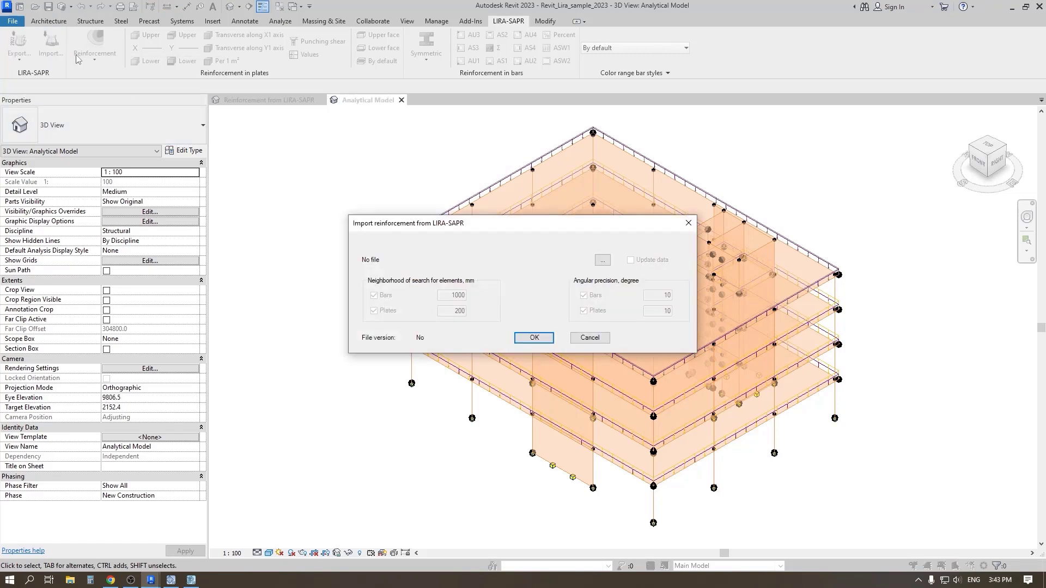
left_click(603, 260)
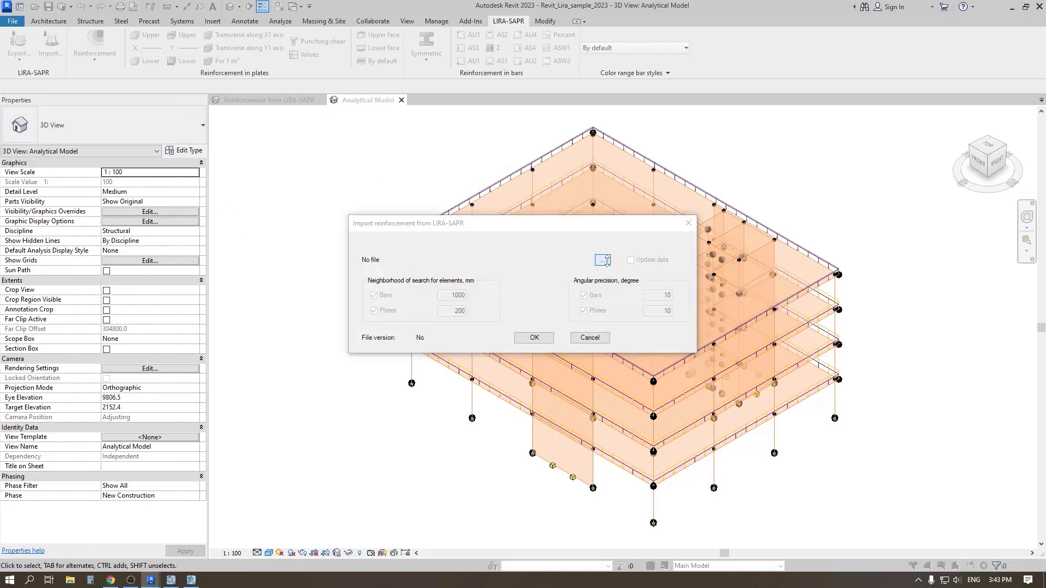
left_click(596, 338)
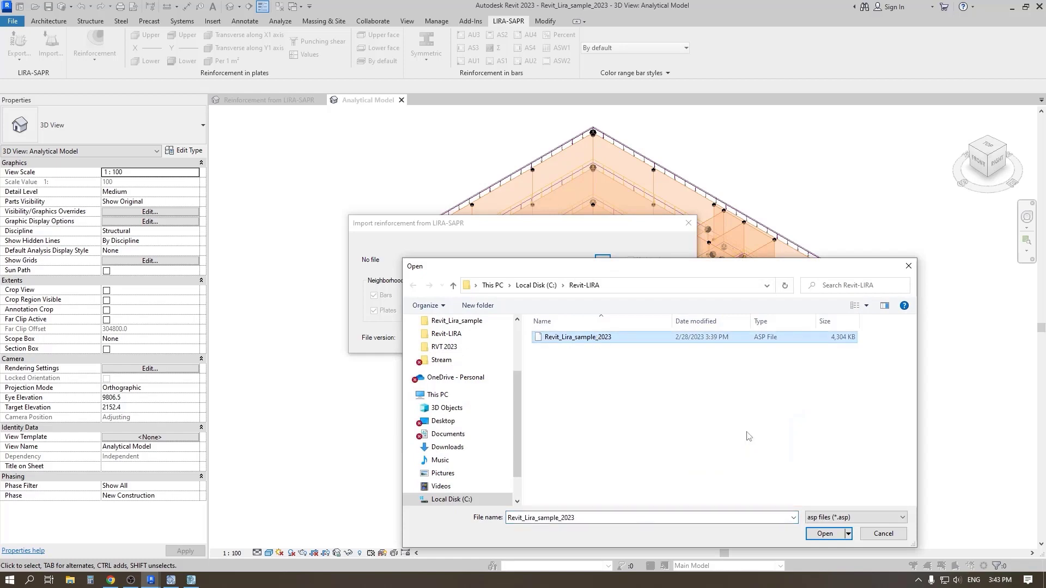
left_click(824, 533)
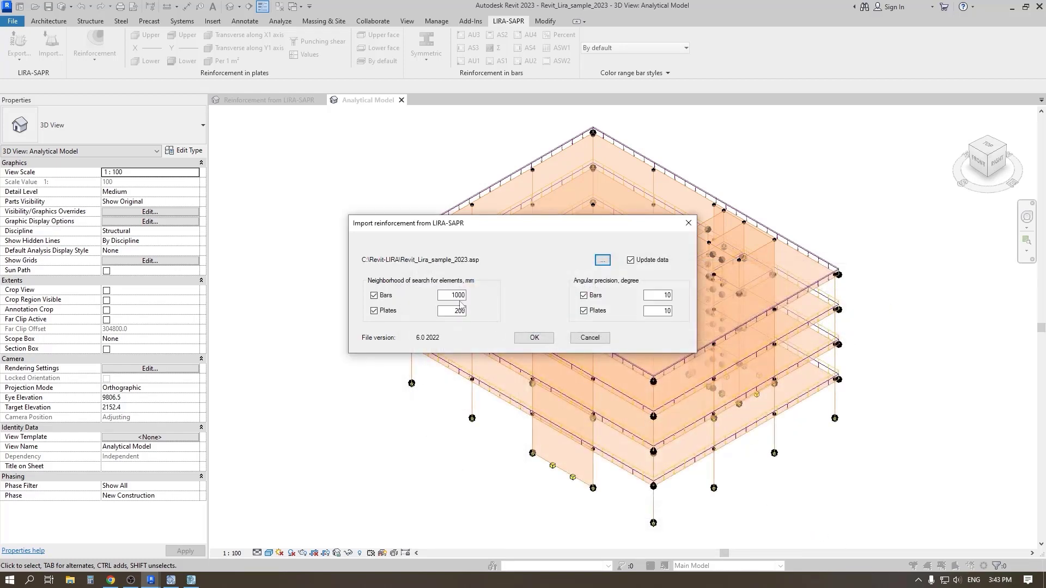
double_click(465, 298)
type("2")
Step: Import the slab reinforcement colour maps and move the legend higher in the view
left_click(547, 336)
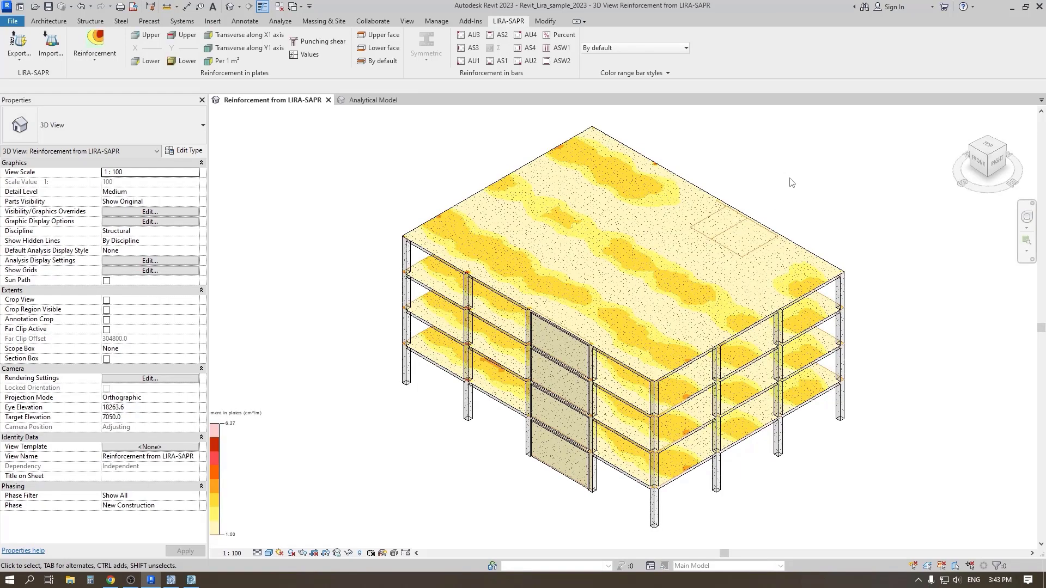
left_click(225, 453)
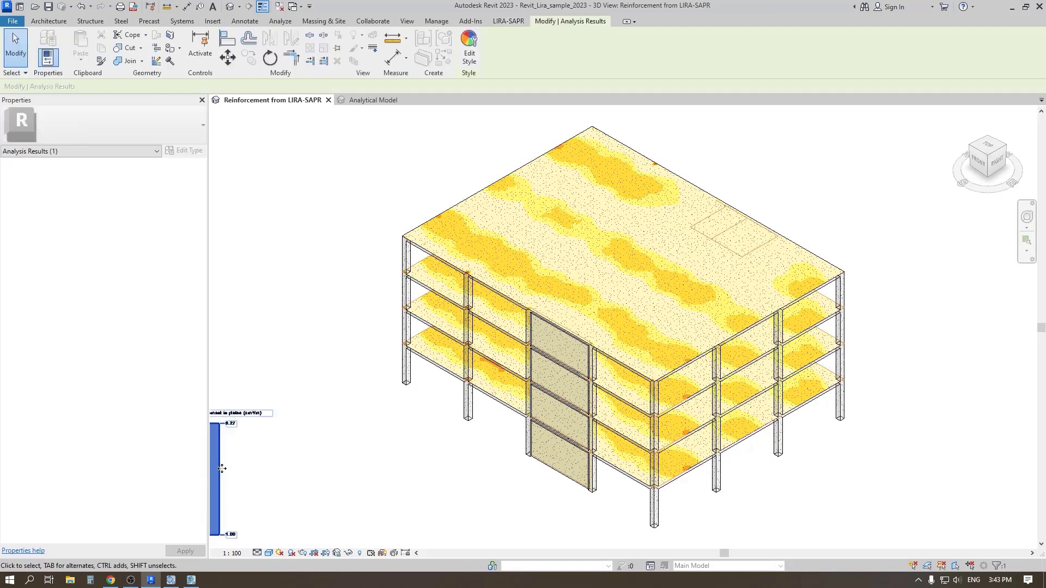
mouse_move(225, 453)
left_mouse_down()
mouse_move(289, 367)
mouse_move(307, 178)
left_mouse_up()
left_click(787, 194)
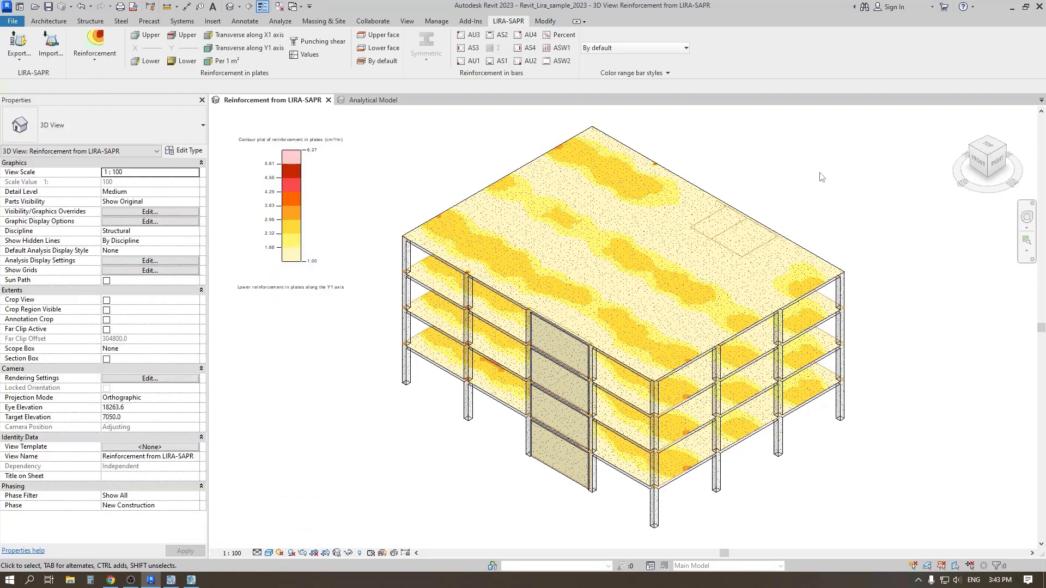
Step: Cycle through upper X1/Y1, lower X1/Y1 and transverse X1 slab reinforcement maps
left_click(156, 41)
left_click(183, 35)
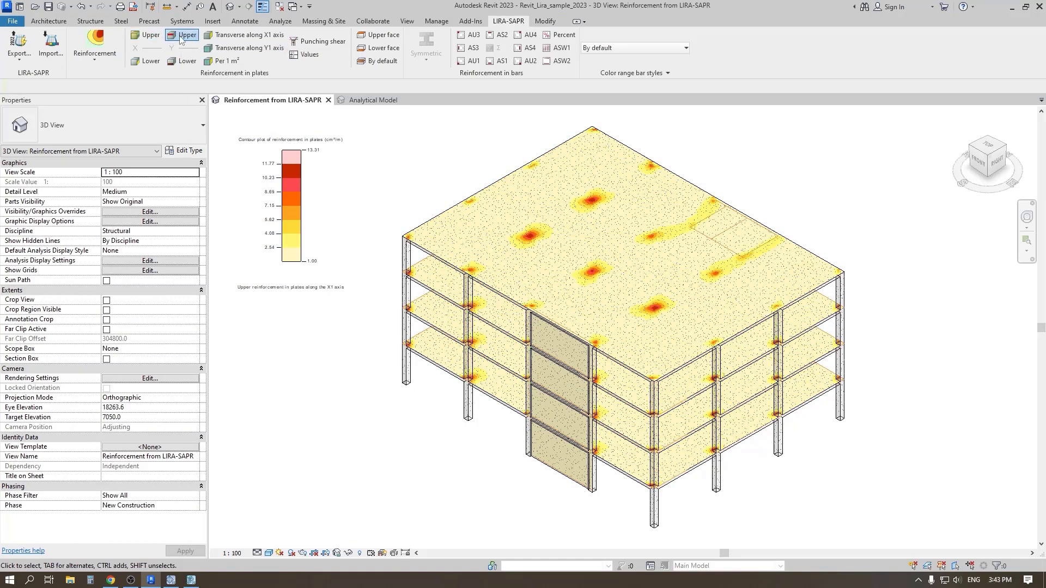
left_click(148, 60)
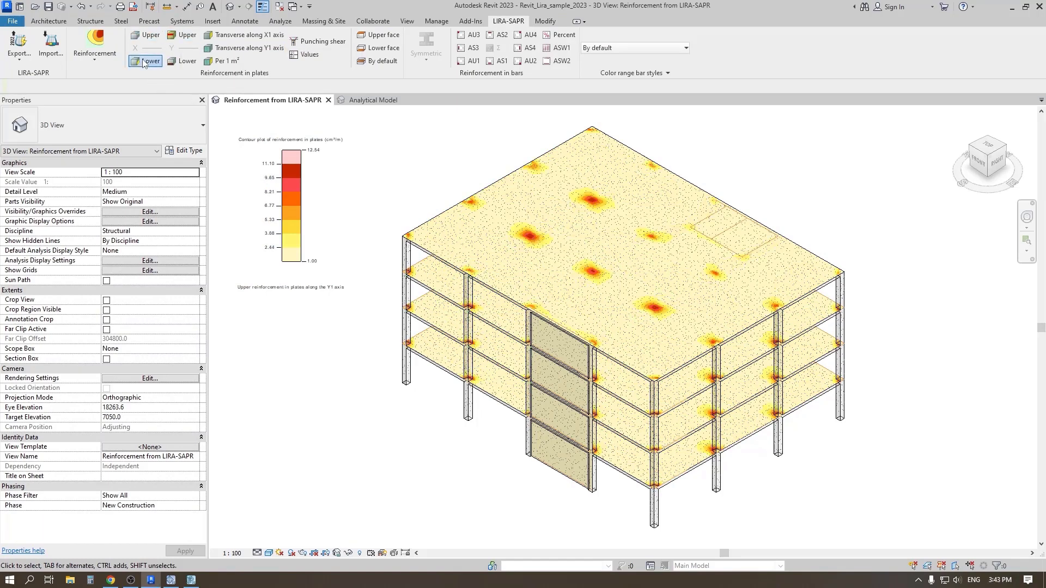
left_click(175, 61)
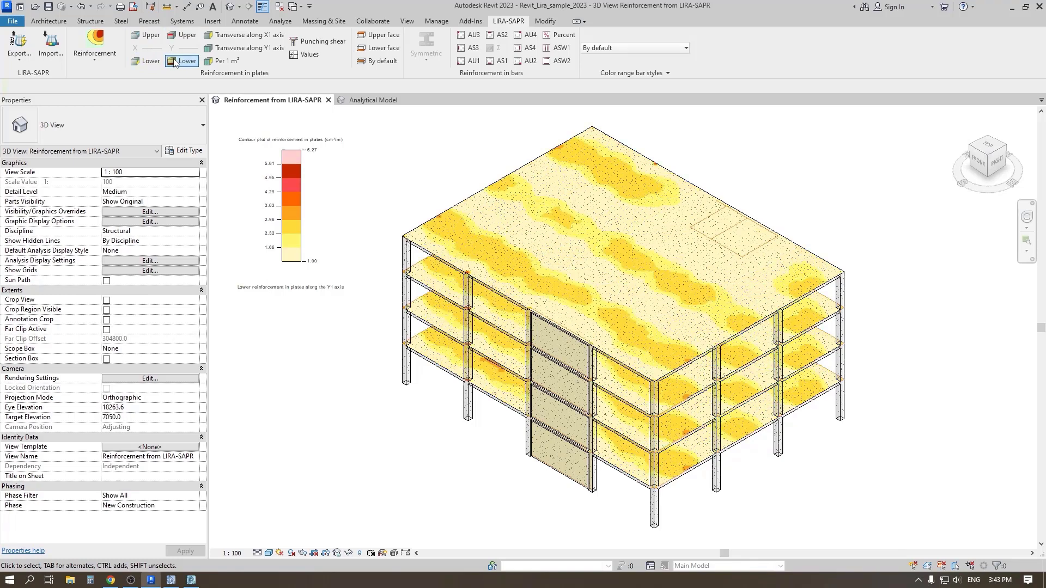
left_click(244, 36)
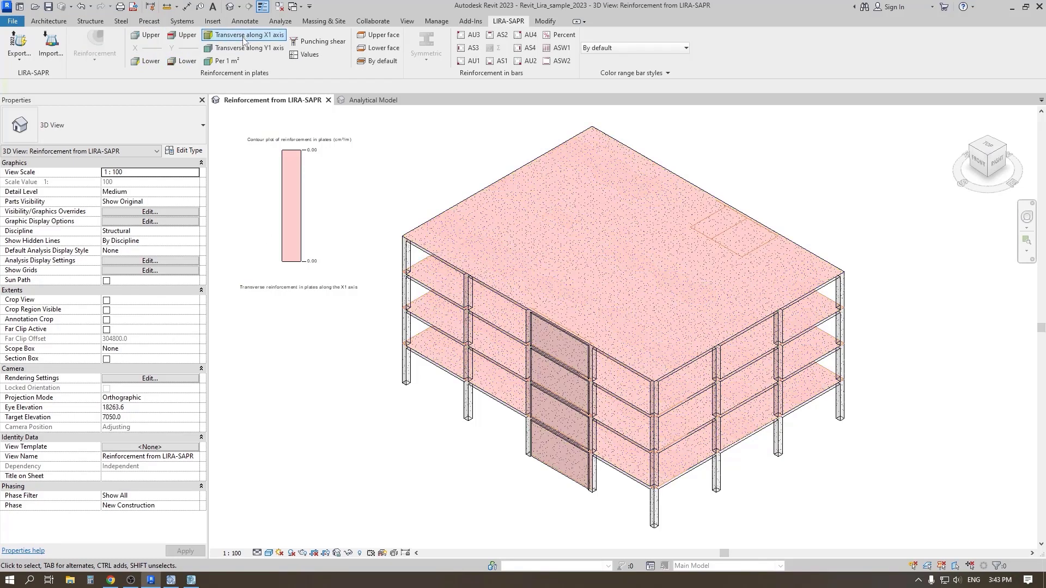
Step: Display and compare the AU3, AU4, AS2 and AS3 column reinforcement diagrams, zoomed in on the columns
left_click(479, 35)
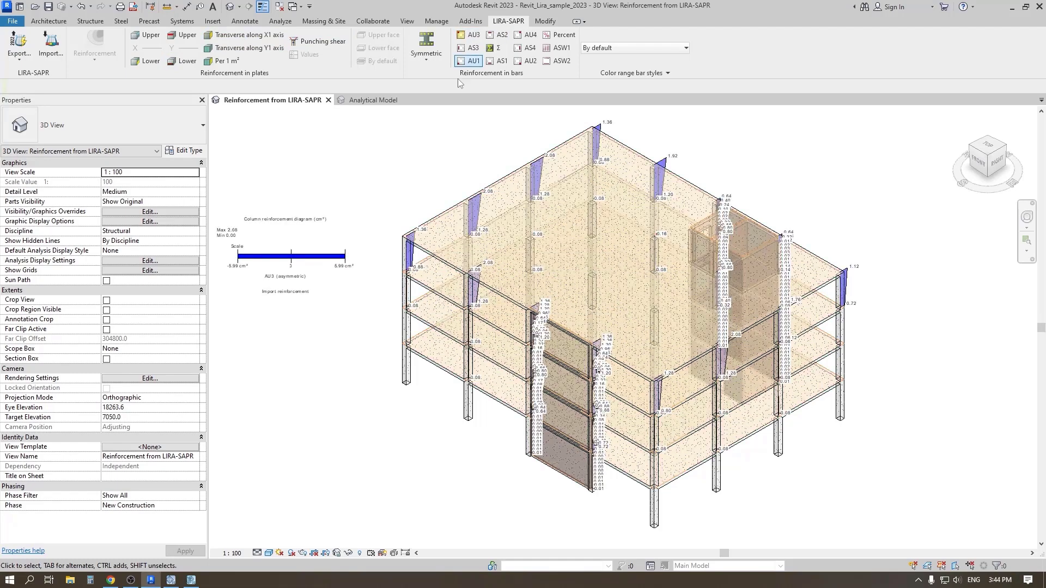
scroll(379, 228, "up", 5)
scroll(406, 233, "up", 1)
scroll(410, 234, "up", 1)
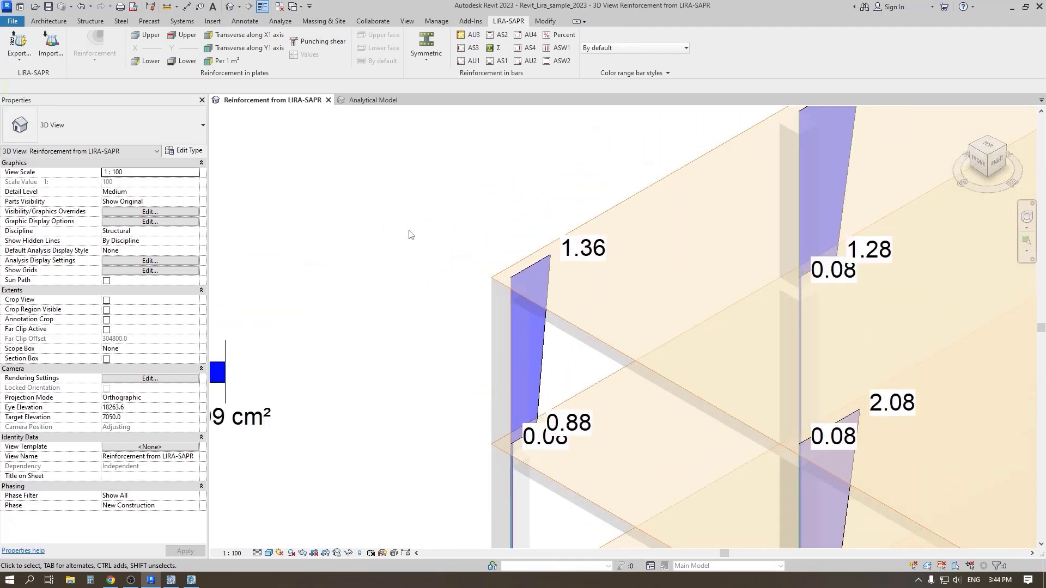
left_click(520, 36)
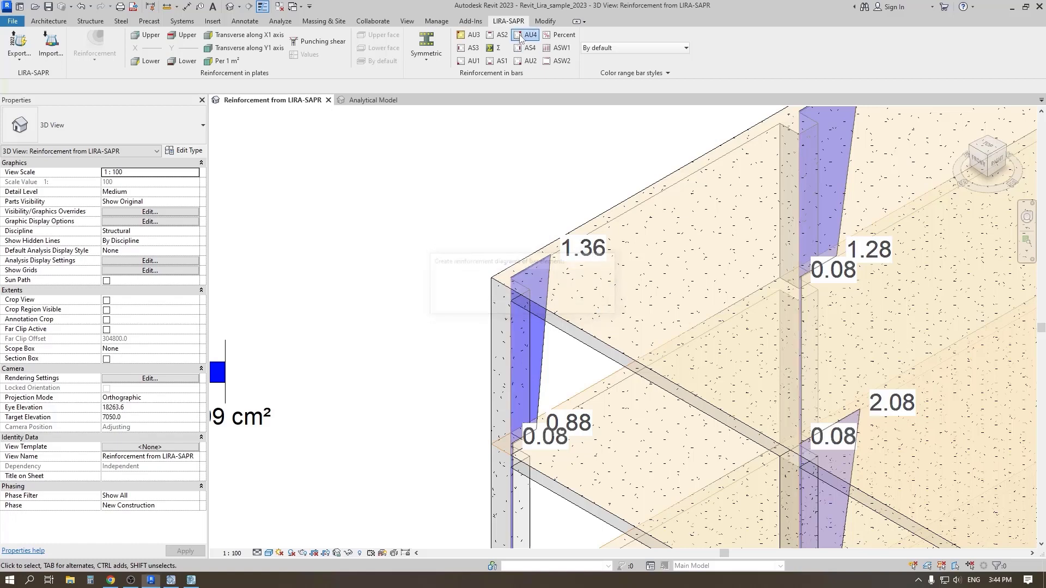
left_click(490, 35)
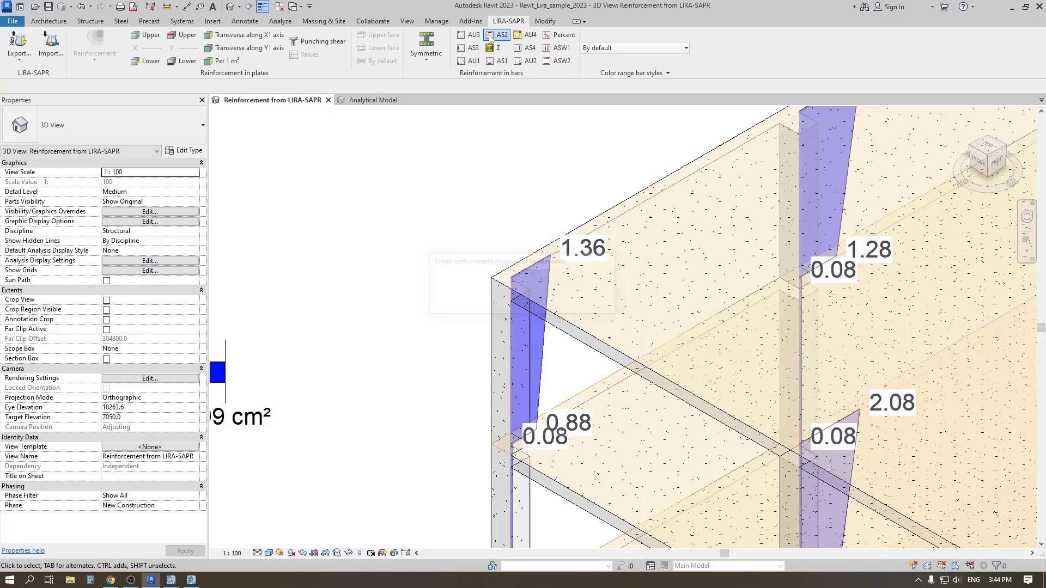
left_click(472, 48)
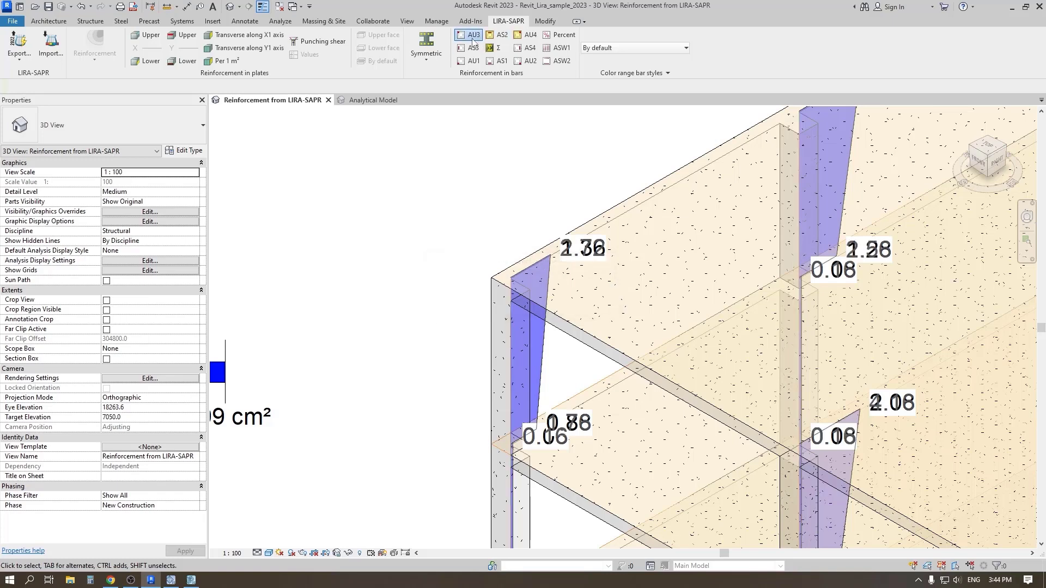